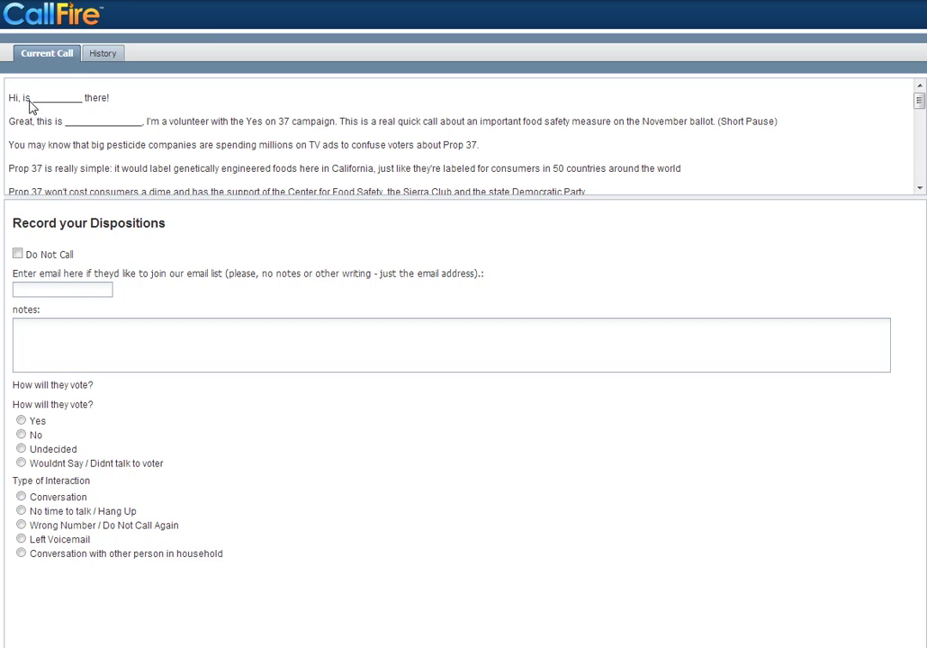
Step: Scroll the Yes on 37 call script down to its support question
{"action": "mouse_move", "coordinate": [920, 102]}
{"action": "left_mouse_down"}
{"action": "mouse_move", "coordinate": [919, 126]}
{"action": "mouse_move", "coordinate": [919, 102]}
{"action": "left_mouse_up"}
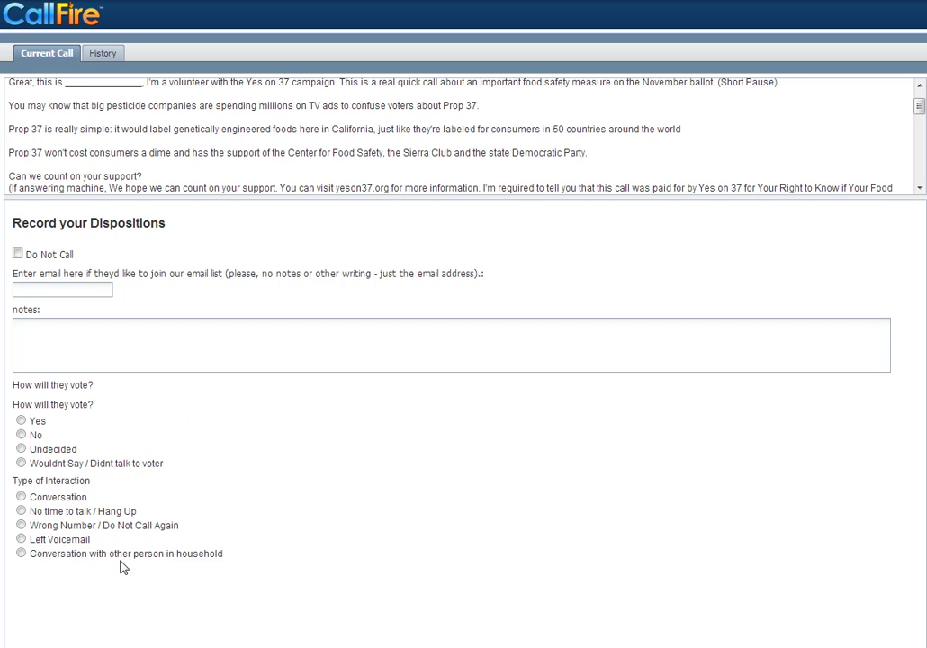
{"action": "left_click", "coordinate": [21, 527]}
Step: Mark the call No time to talk / Hang Up, noting they live in GA, not CA, on a cell phone
{"action": "left_click", "coordinate": [20, 526]}
{"action": "left_click", "coordinate": [19, 511]}
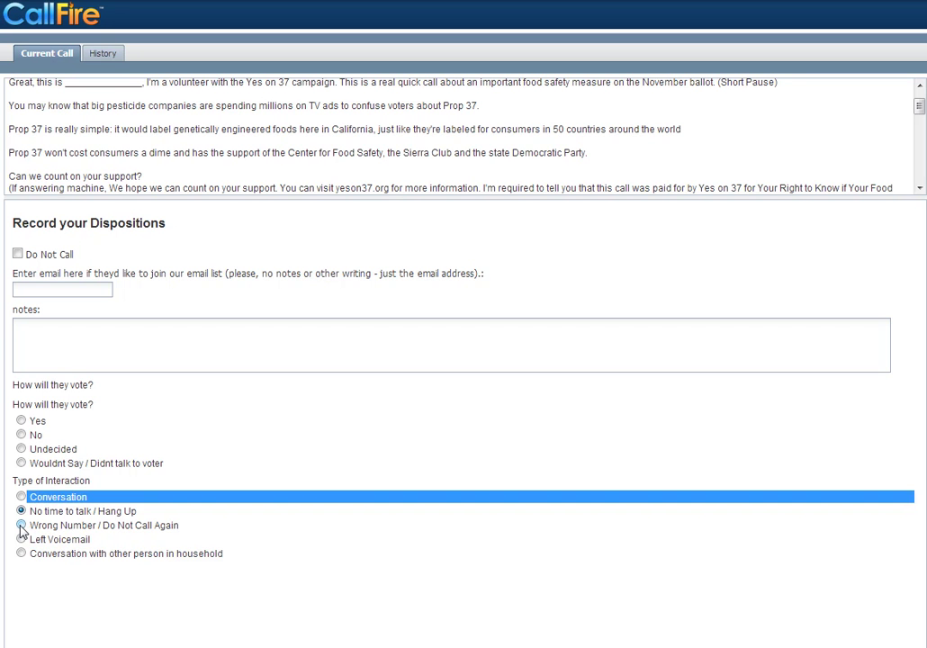
{"action": "left_click", "coordinate": [80, 327]}
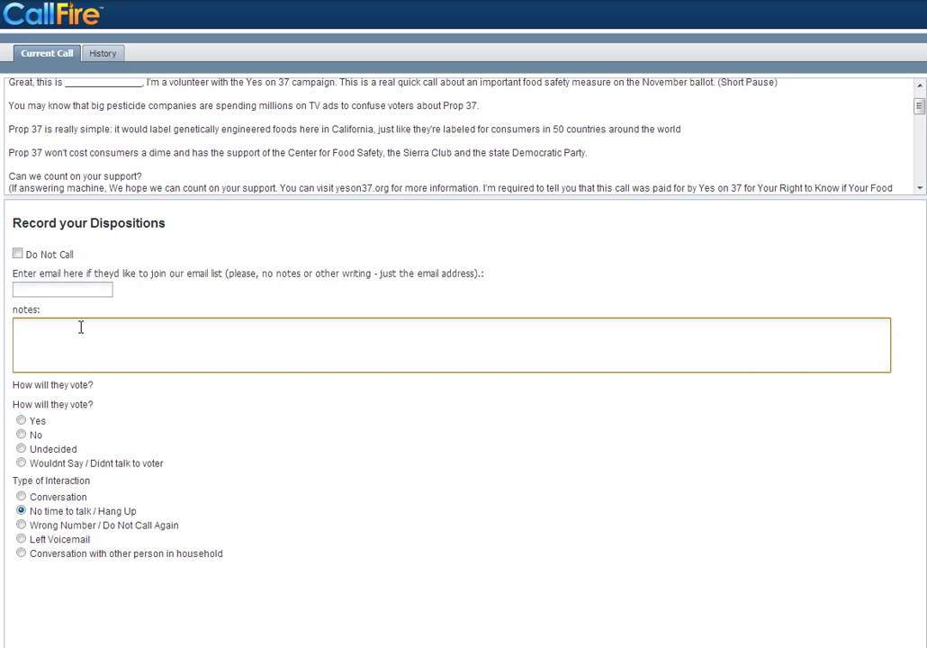
{"action": "type", "text": "doesn"}
{"action": "type", "text": "t "}
{"action": "type", "text": "live in CA"}
{"action": "type", "text": " -- "}
{"action": "type", "text": "work"}
{"action": "type", "text": "ing"}
{"action": "key", "text": "BackSpace"}
{"action": "key", "text": "BackSpace"}
{"action": "key", "text": "BackSpace"}
{"action": "key", "text": "BackSpace"}
{"action": "key", "text": "BackSpace"}
{"action": "key", "text": "BackSpace"}
{"action": "type", "text": "living in"}
{"action": "type", "text": " GA."}
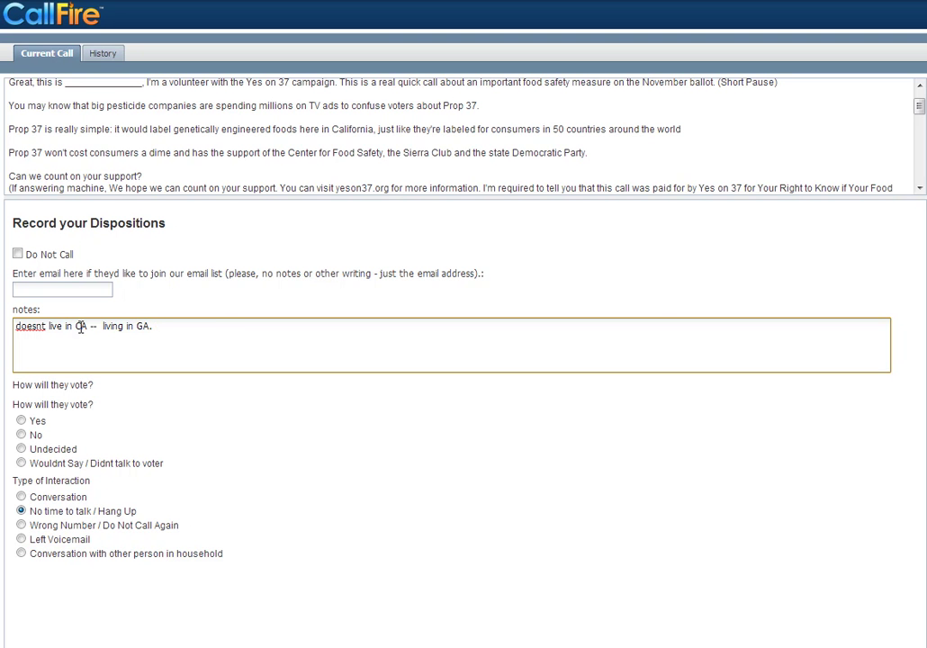
{"action": "type", "text": " Cell pho"}
{"action": "type", "text": "ne num"}
{"action": "type", "text": "ber"}
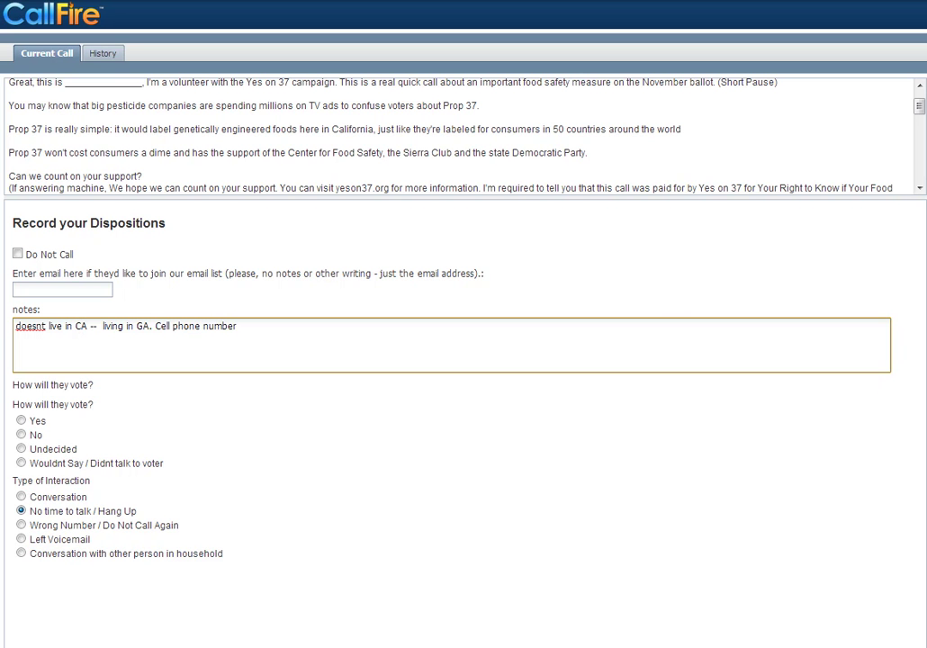
{"action": "key", "text": "Tab"}
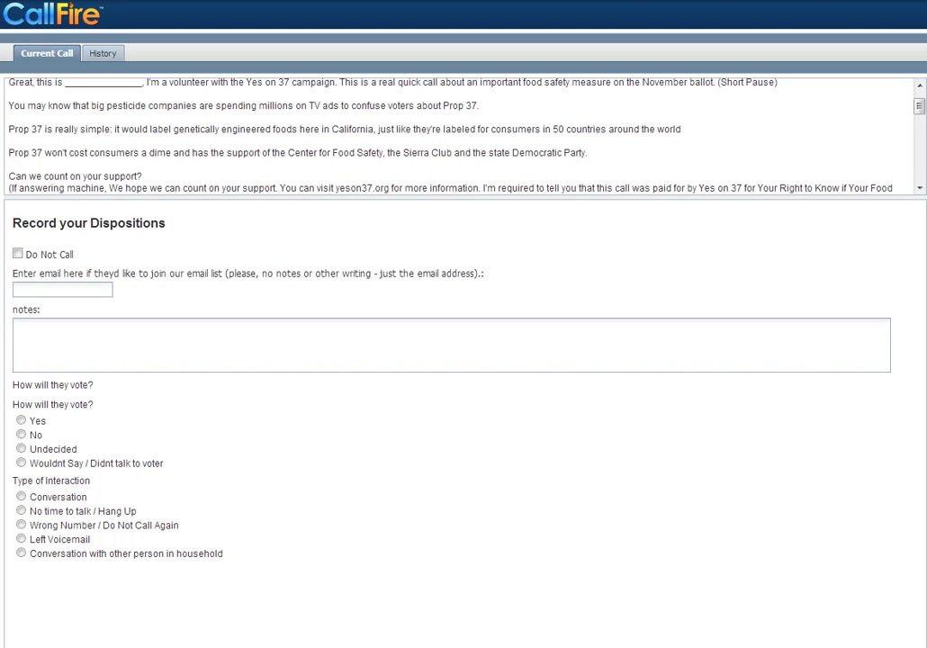
Step: Select Left Voicemail as the interaction type for this call
{"action": "left_click", "coordinate": [21, 540]}
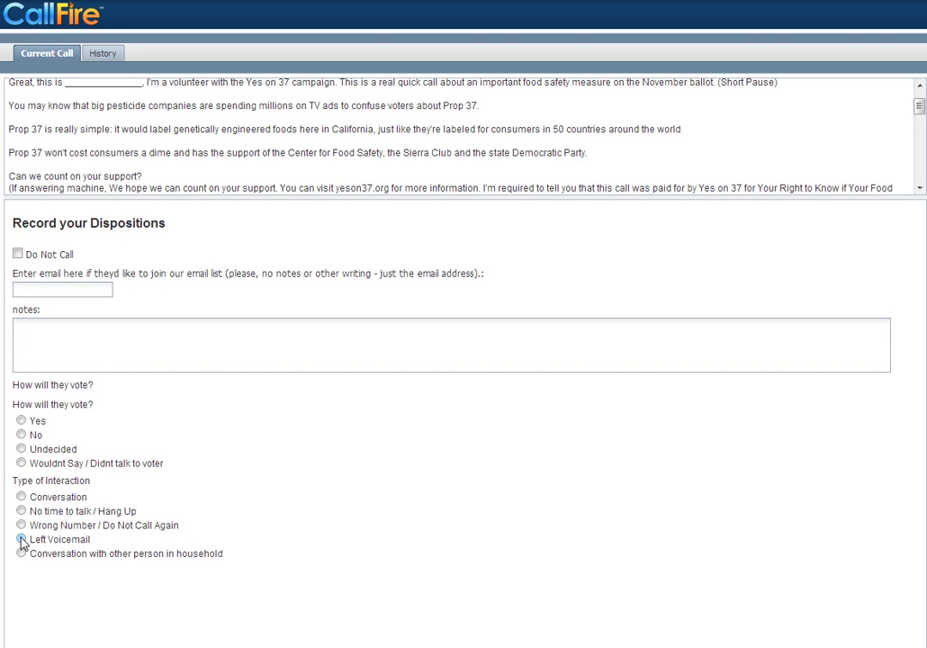